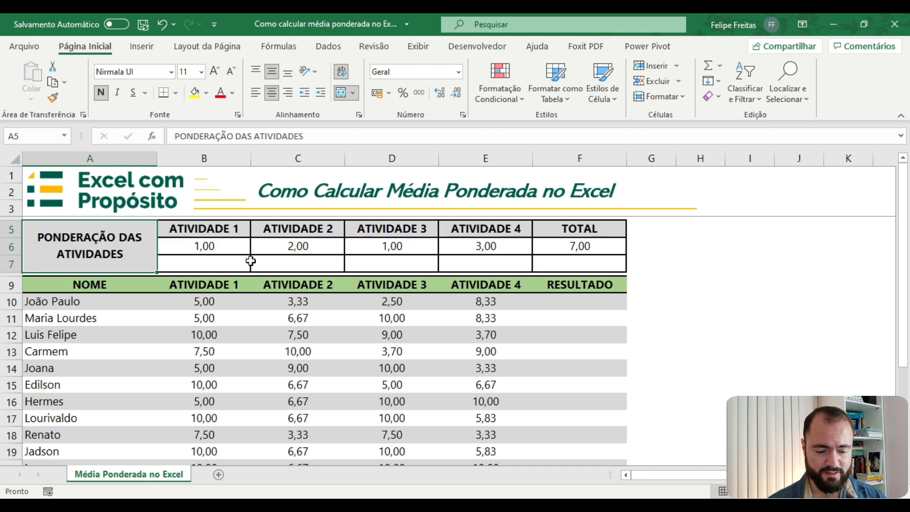
Enter the formula =B6/$F$6 in B7 to calculate ATIVIDADE 1's share of the total weight.
{"action": "left_click", "coordinate": [225, 261]}
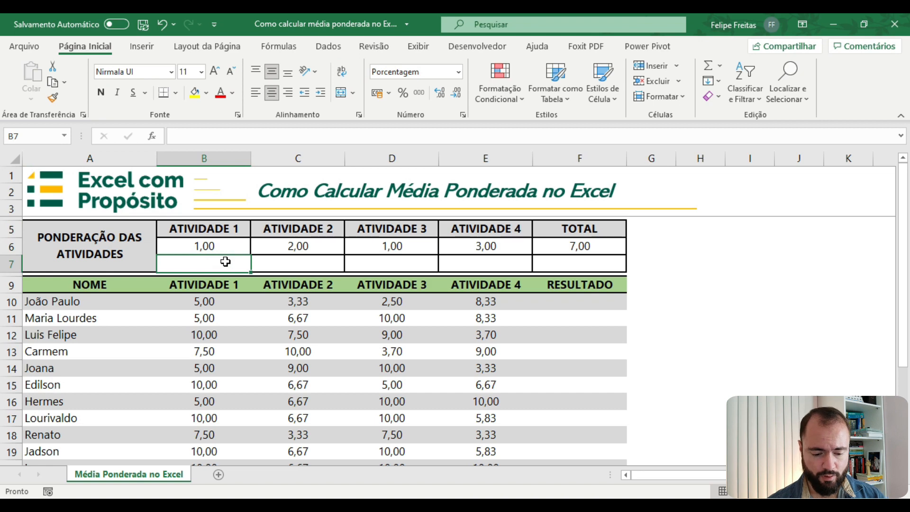
{"action": "type", "text": "="}
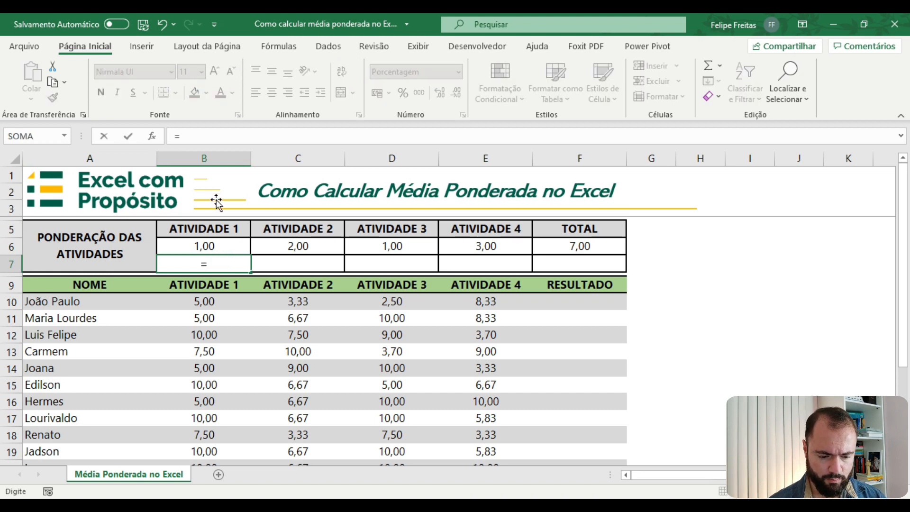
{"action": "left_click", "coordinate": [218, 245]}
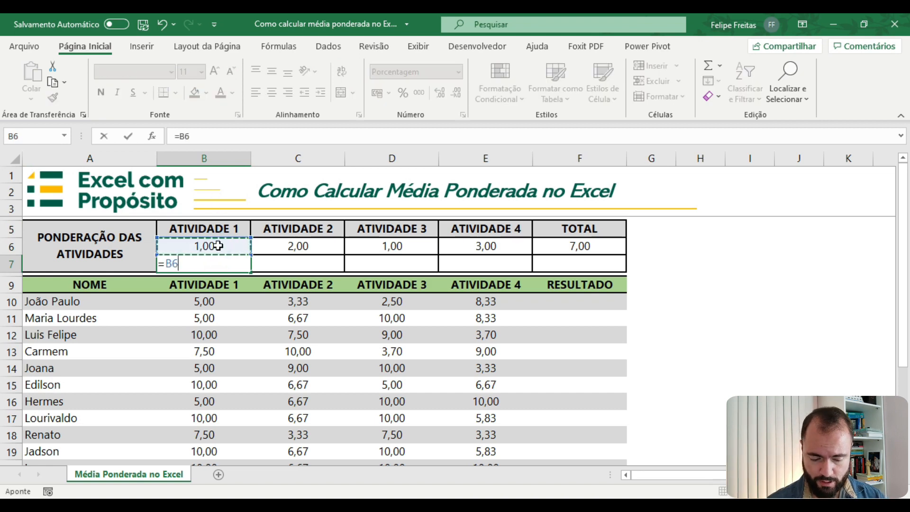
{"action": "type", "text": "/"}
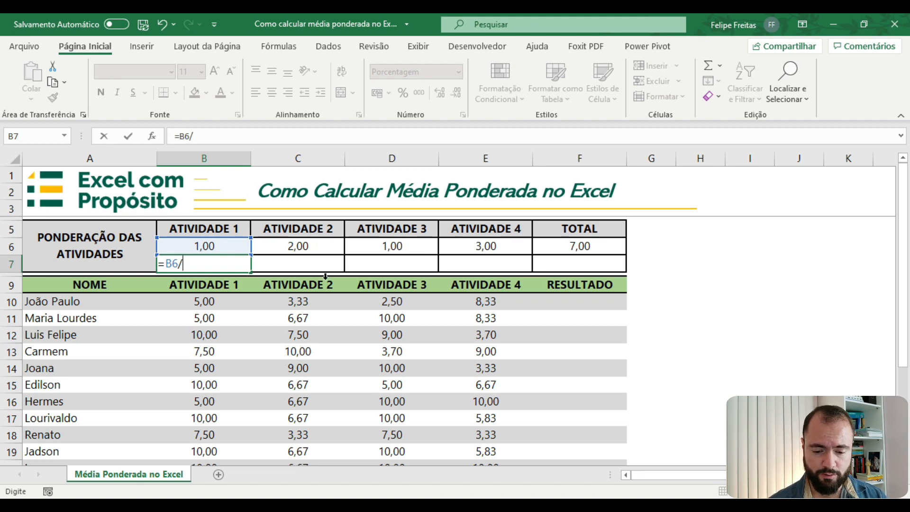
{"action": "left_click", "coordinate": [569, 250]}
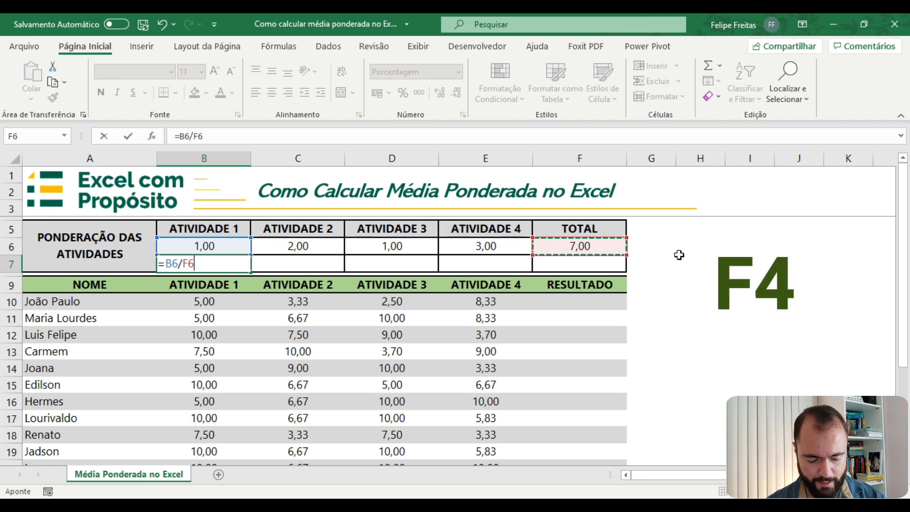
{"action": "key", "text": "F4"}
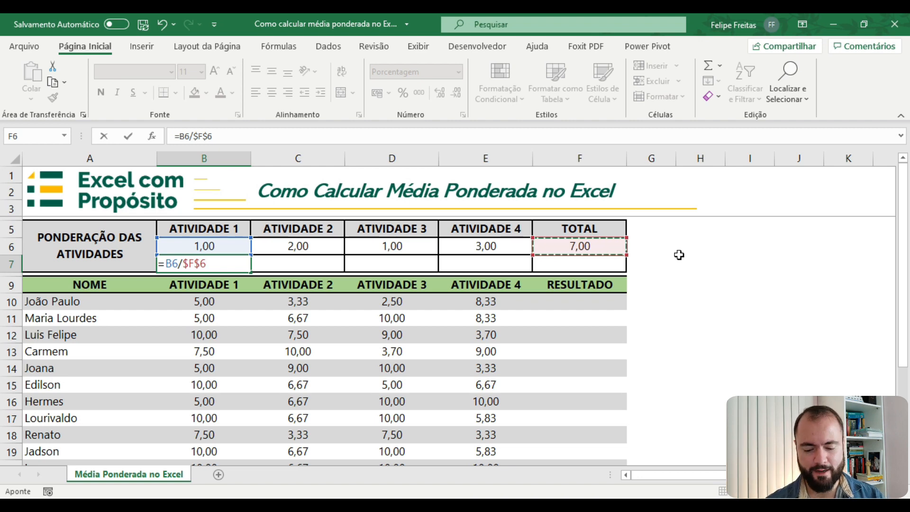
{"action": "key", "text": "Return"}
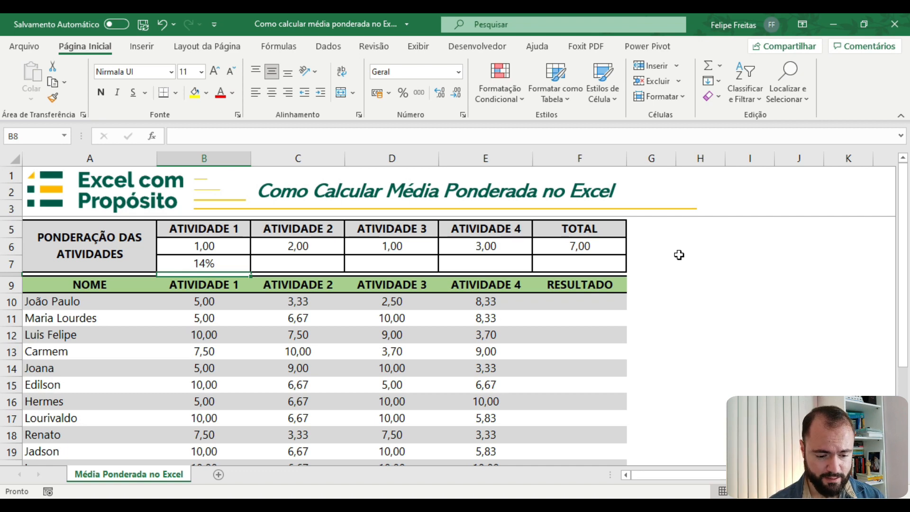
Fill the weight-share formula from B7 across to E7 for the remaining activities and check the copied formula in E7.
{"action": "left_click", "coordinate": [242, 265]}
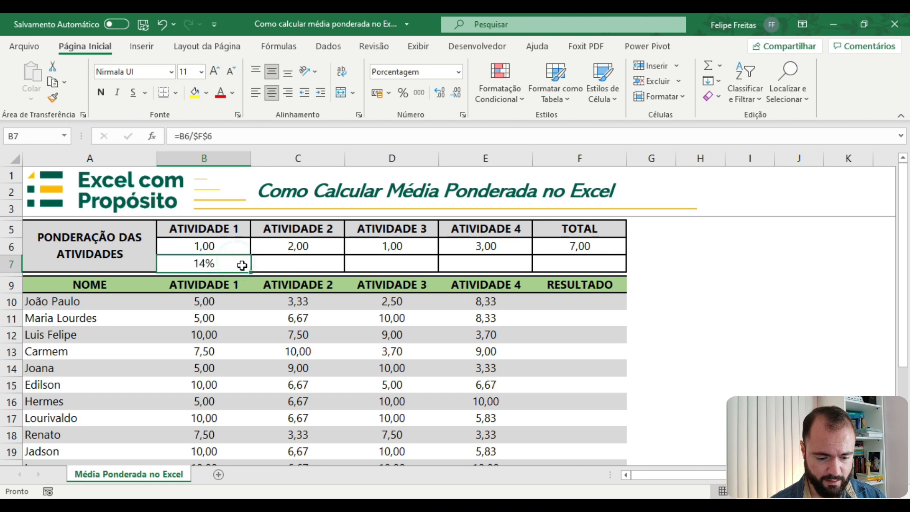
{"action": "left_click_drag", "start_coordinate": [252, 273], "coordinate": [497, 282]}
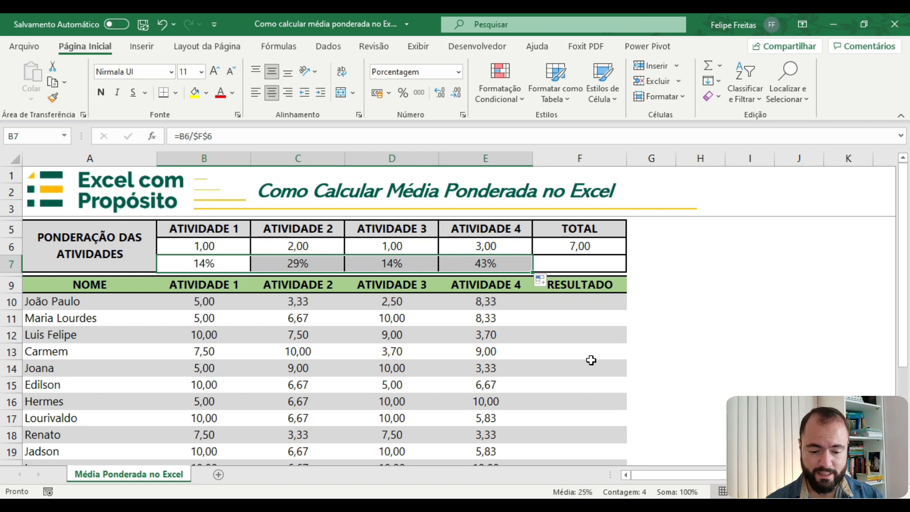
{"action": "left_click", "coordinate": [482, 262]}
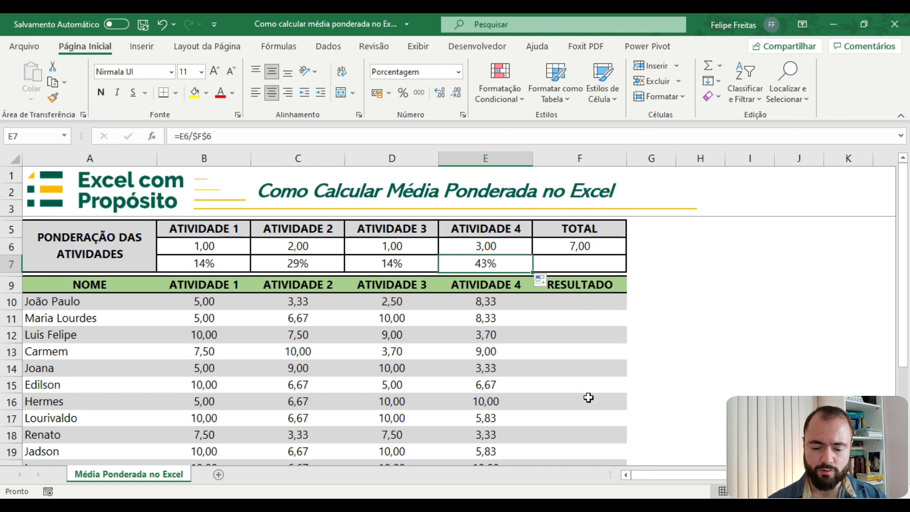
Enter =SOMARPRODUTO(Tabela1[@[ATIVIDADE 1]:[ATIVIDADE 4]];$B$7:$E$7) in F10 to calculate the weighted averages in the RESULTADO column.
{"action": "left_click", "coordinate": [577, 301]}
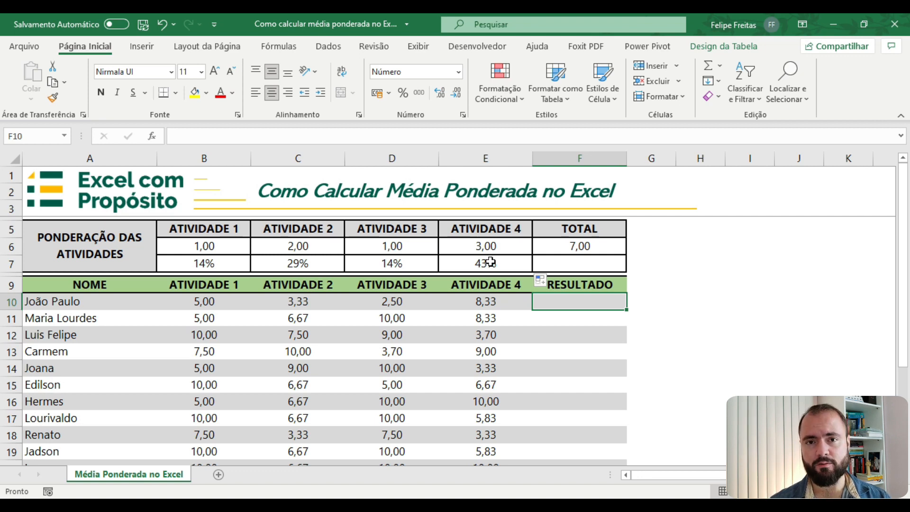
{"action": "type", "text": "=somarpro"}
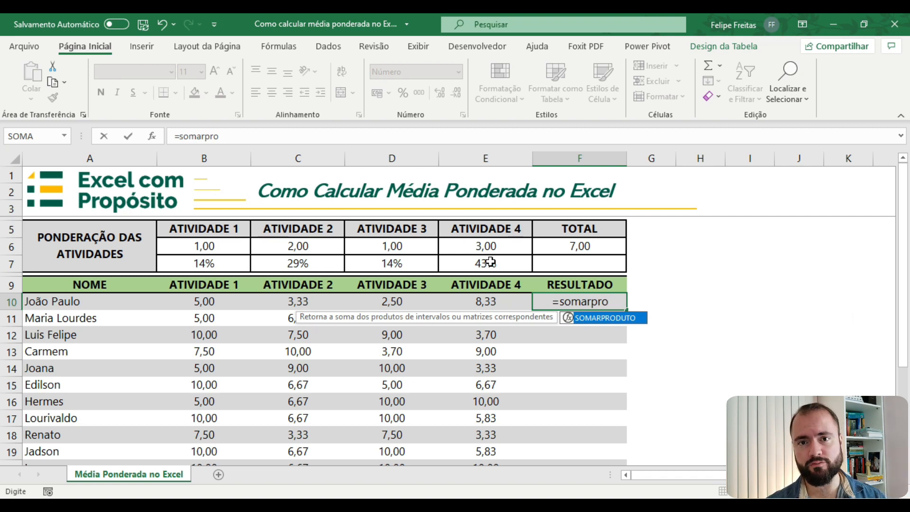
{"action": "key", "text": "Tab"}
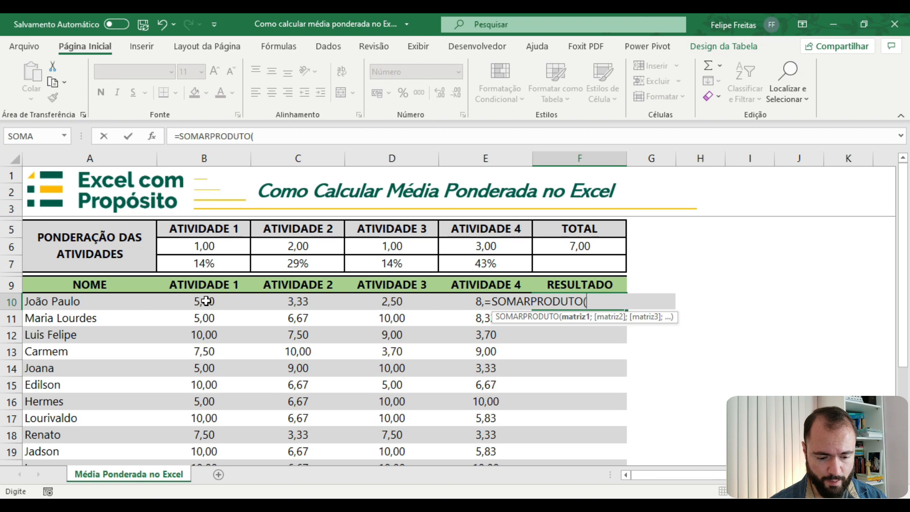
{"action": "left_click_drag", "start_coordinate": [206, 301], "coordinate": [482, 300]}
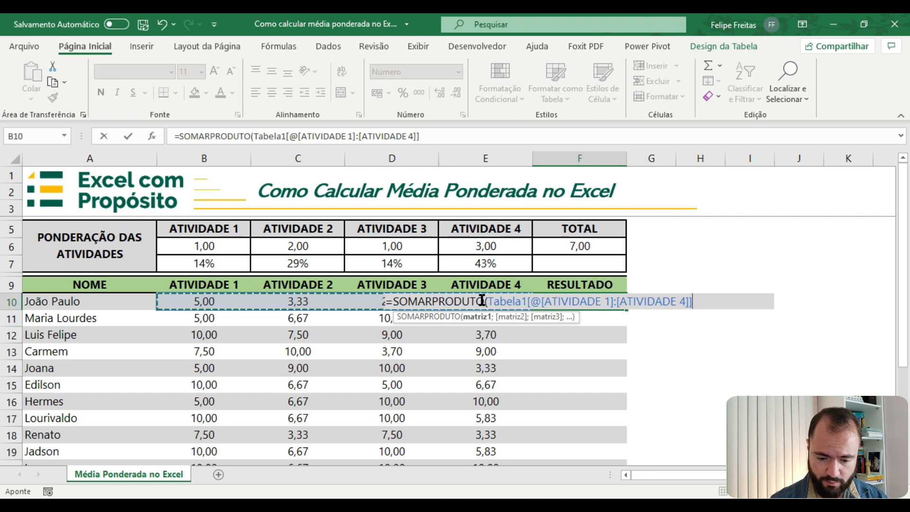
{"action": "type", "text": ";"}
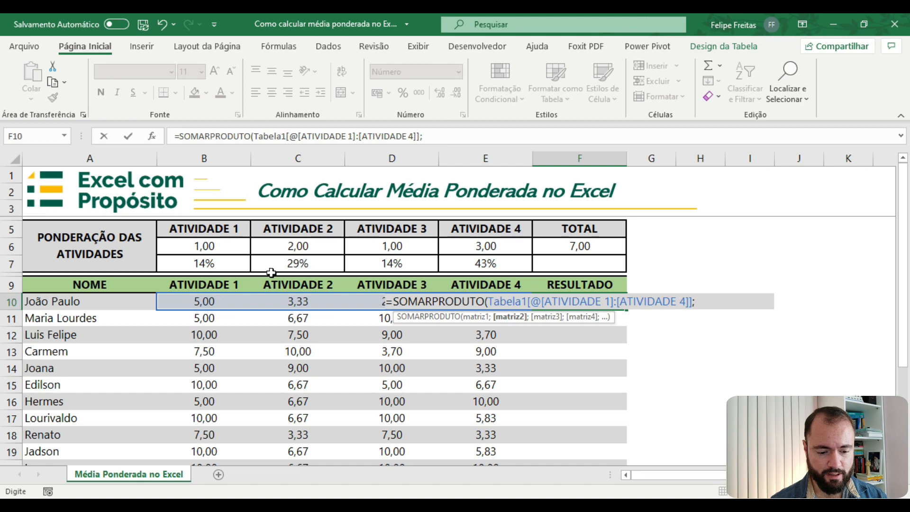
{"action": "left_click_drag", "start_coordinate": [235, 260], "coordinate": [446, 264]}
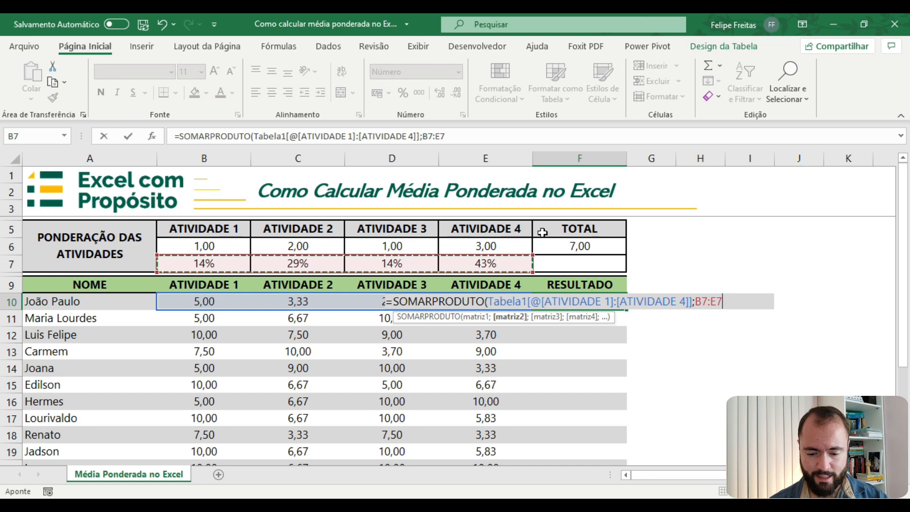
{"action": "key", "text": "F4"}
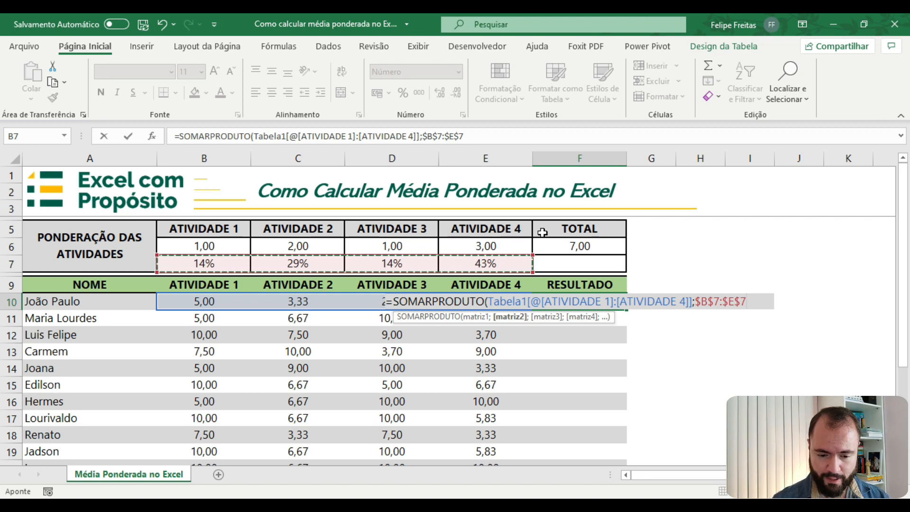
{"action": "type", "text": ")"}
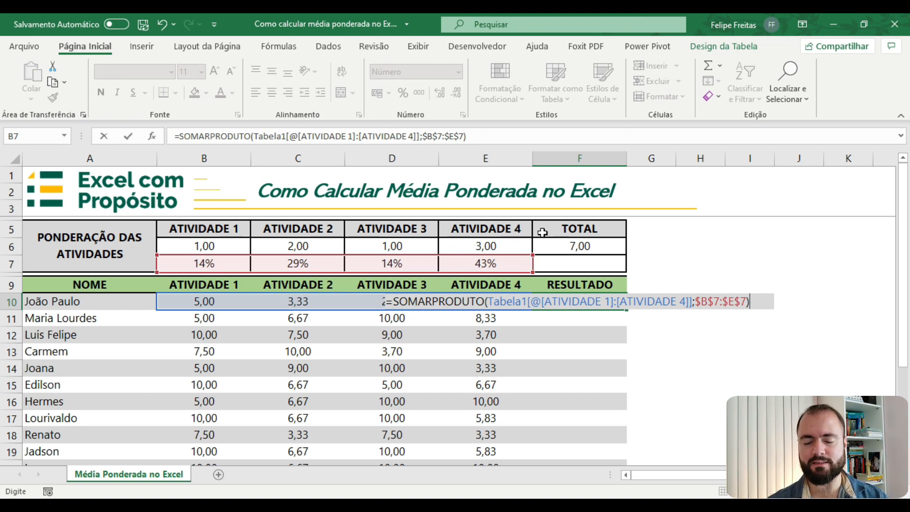
{"action": "key", "text": "Return"}
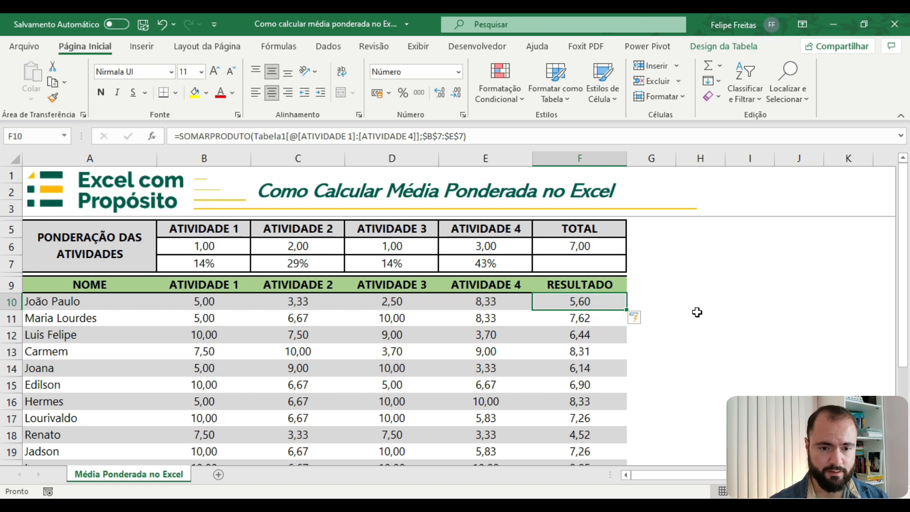
{"action": "key", "text": "Down"}
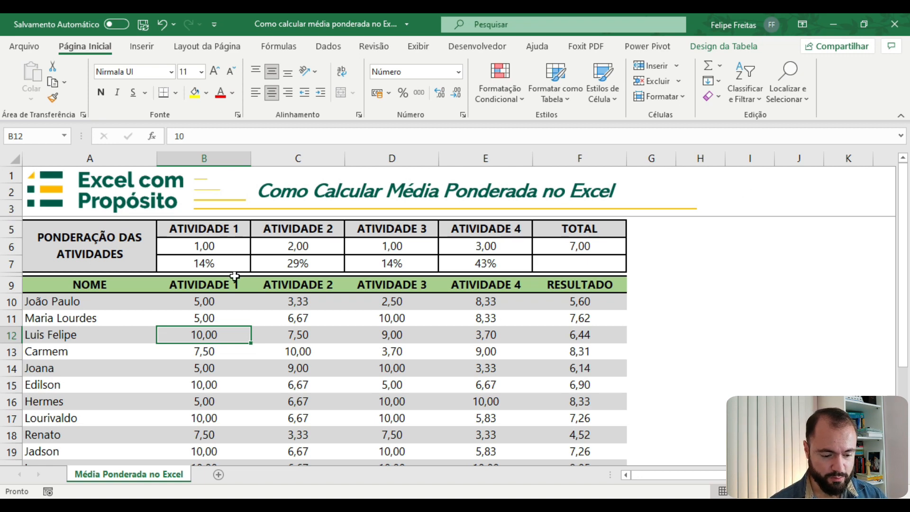
Sum the ATIVIDADE 1 to ATIVIDADE 4 scores of row 12 in H12 with the SOMA function.
{"action": "left_click", "coordinate": [89, 334]}
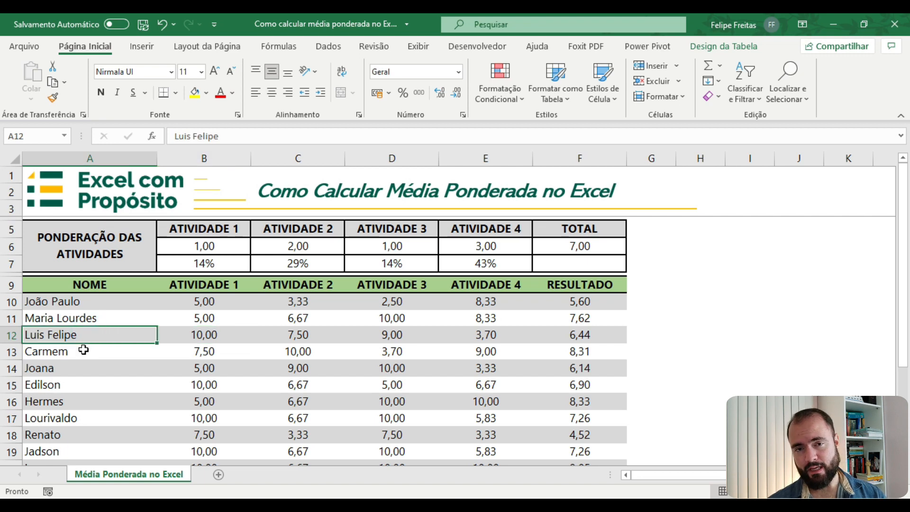
{"action": "left_click", "coordinate": [84, 350]}
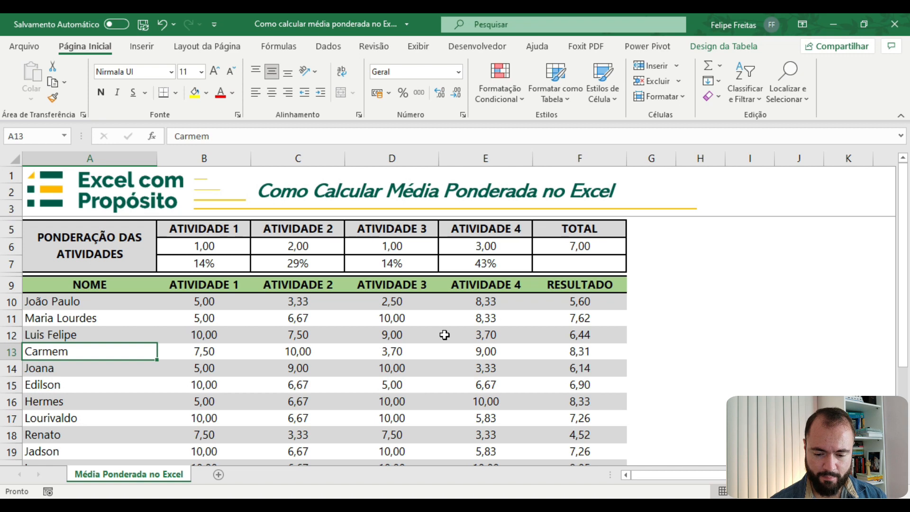
{"action": "left_click", "coordinate": [706, 338]}
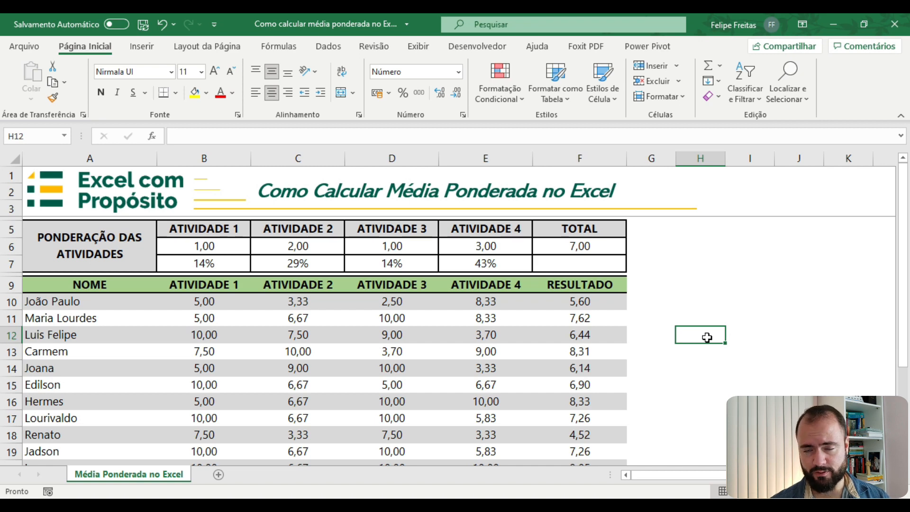
{"action": "type", "text": "="}
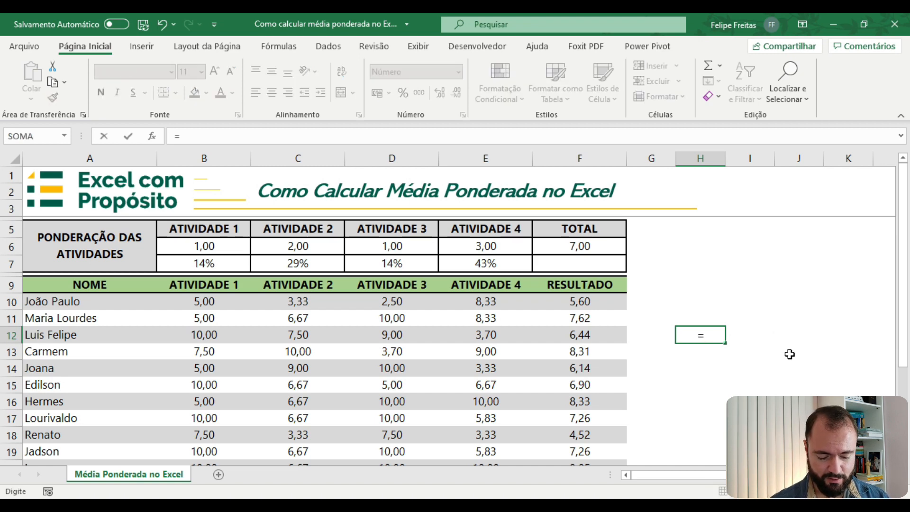
{"action": "type", "text": "soma"}
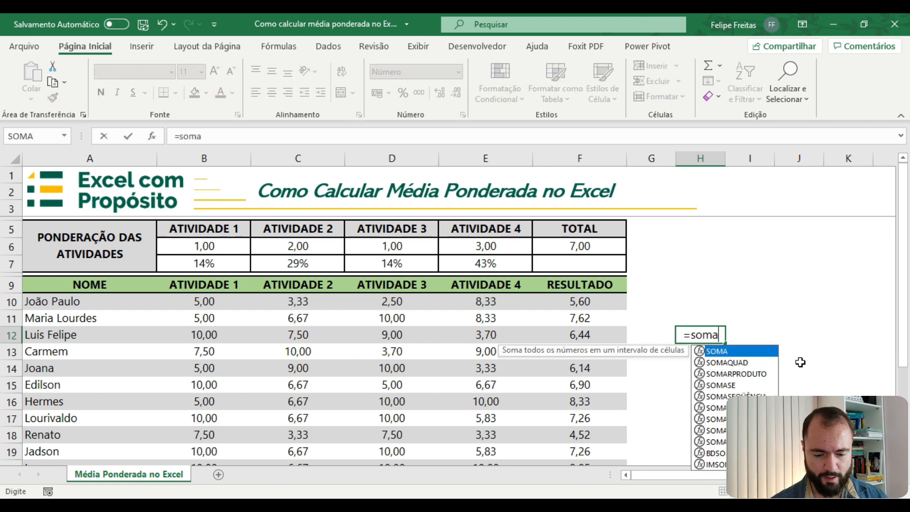
{"action": "key", "text": "Tab"}
{"action": "left_click", "coordinate": [506, 336]}
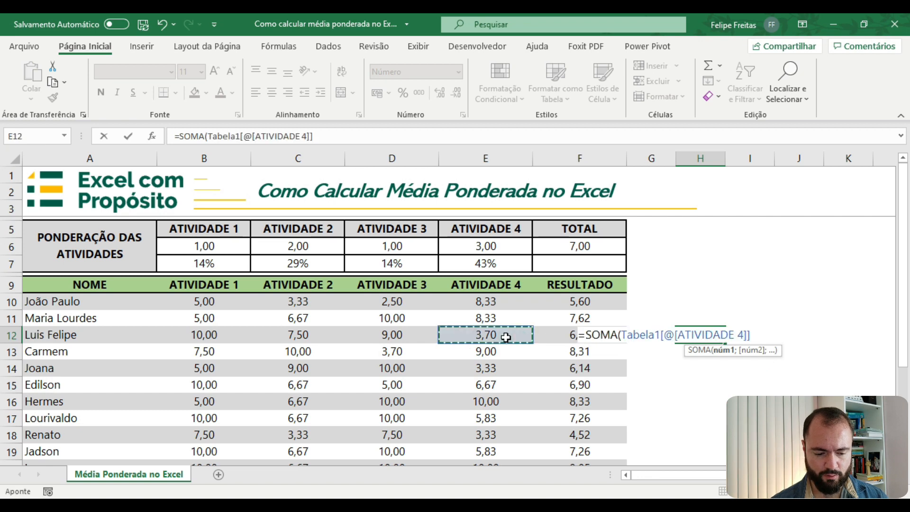
{"action": "key", "text": "shift+Left"}
{"action": "key", "text": "shift+Left"}
{"action": "key", "text": "shift+Left"}
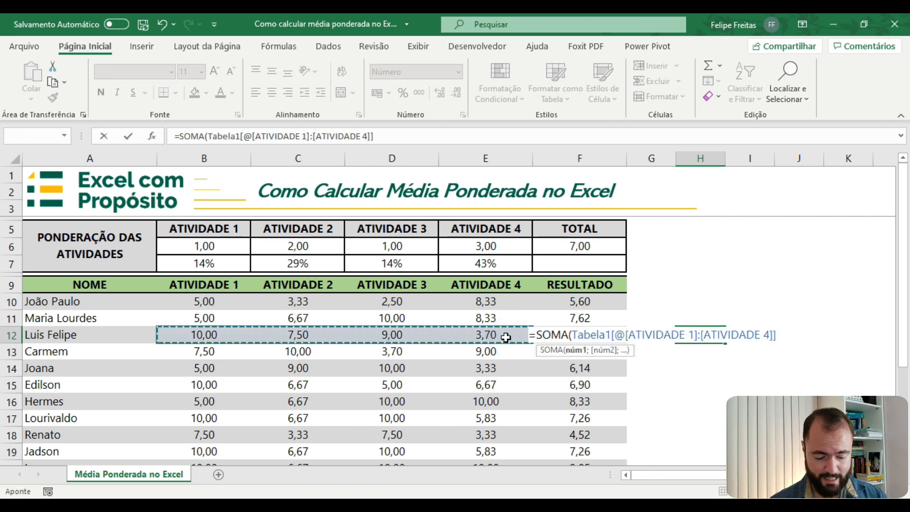
{"action": "key", "text": "Return"}
Copy the row 12 score sum from H12 into H13 to total the row 13 scores.
{"action": "key", "text": "Up"}
{"action": "key", "text": "ctrl+c"}
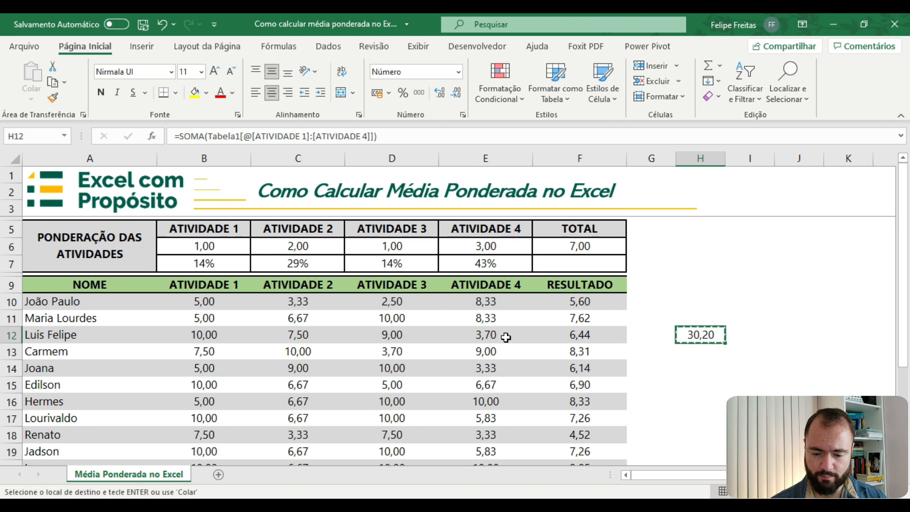
{"action": "key", "text": "Down"}
{"action": "key", "text": "Return"}
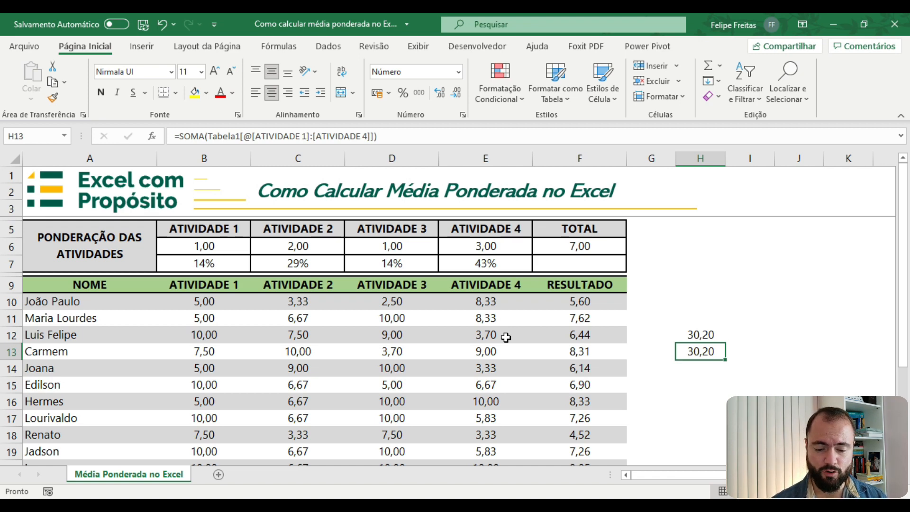
Compare the weighted results of rows 12 and 13, examining row 13's ATIVIDADE 2 and ATIVIDADE 4 scores against their weights.
{"action": "key", "text": "Left"}
{"action": "key", "text": "Left"}
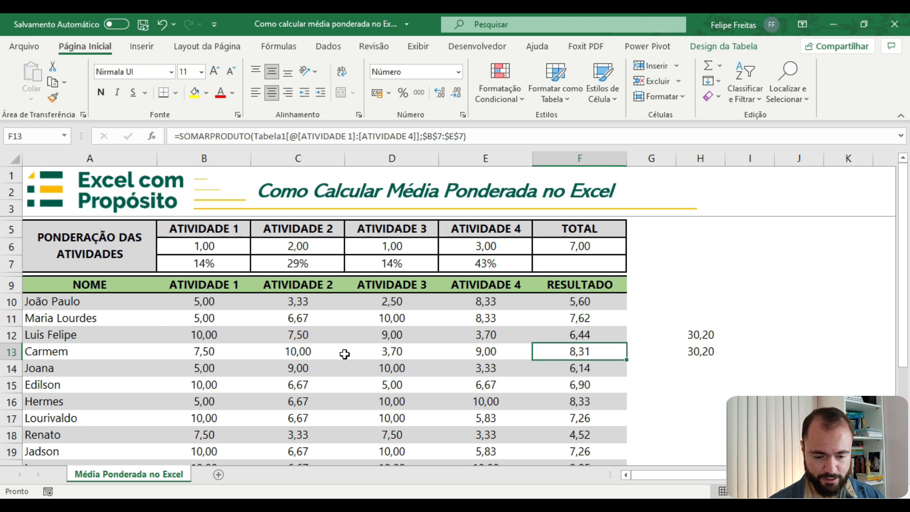
{"action": "left_click", "coordinate": [306, 351]}
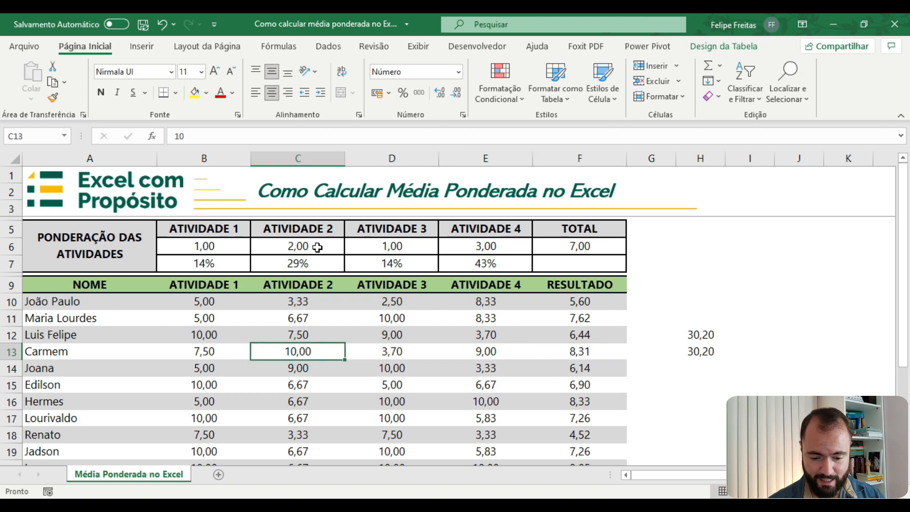
{"action": "left_click", "coordinate": [497, 352]}
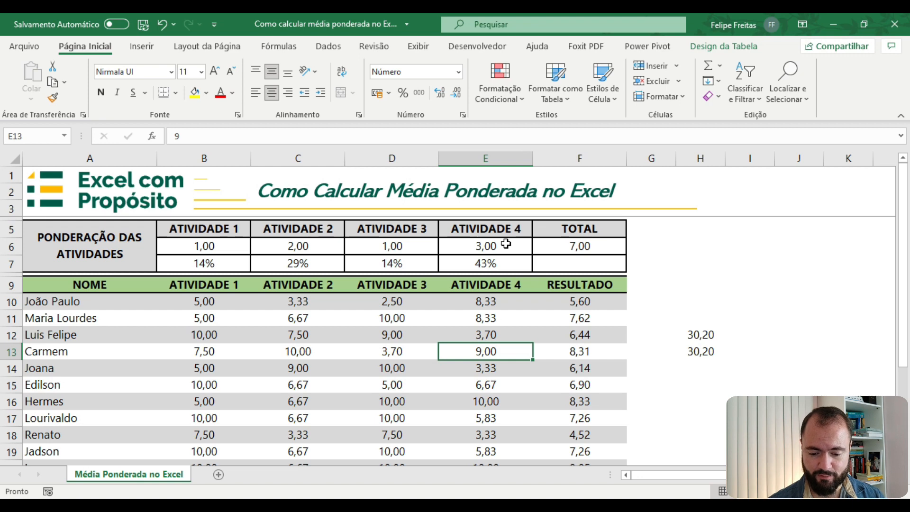
{"action": "left_click", "coordinate": [592, 351]}
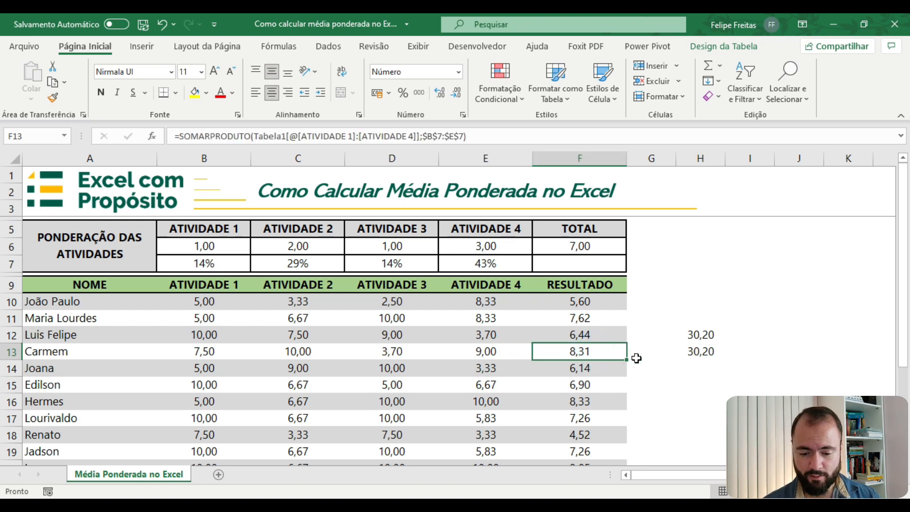
{"action": "left_click", "coordinate": [597, 336]}
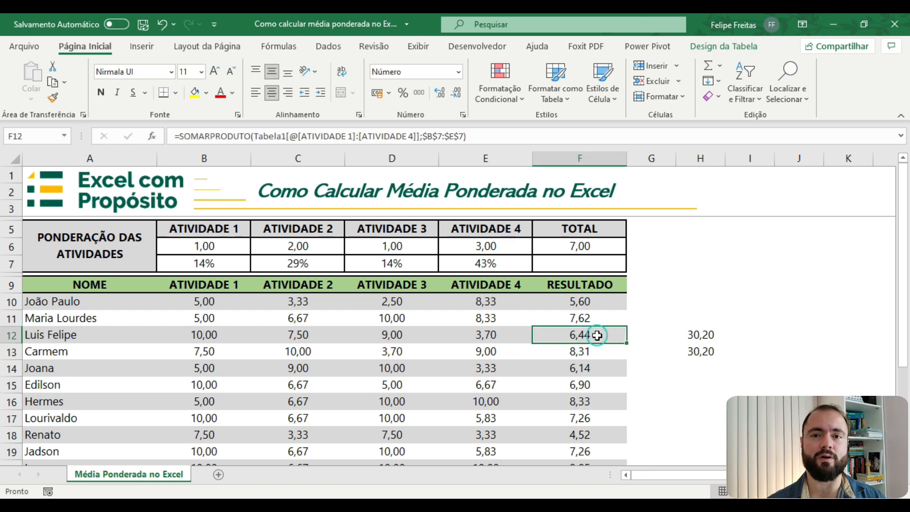